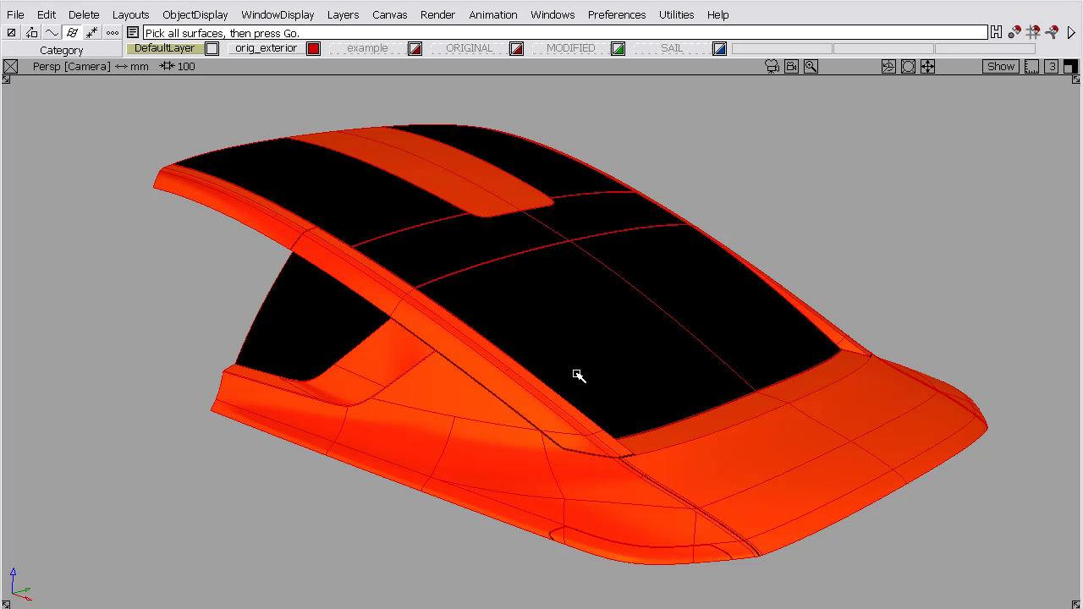
- Orbit around the car rear to inspect the roof and side sail area from above
{"action": "left_click_drag", "start_coordinate": [483, 324], "coordinate": [672, 271], "text": "alt+shift"}
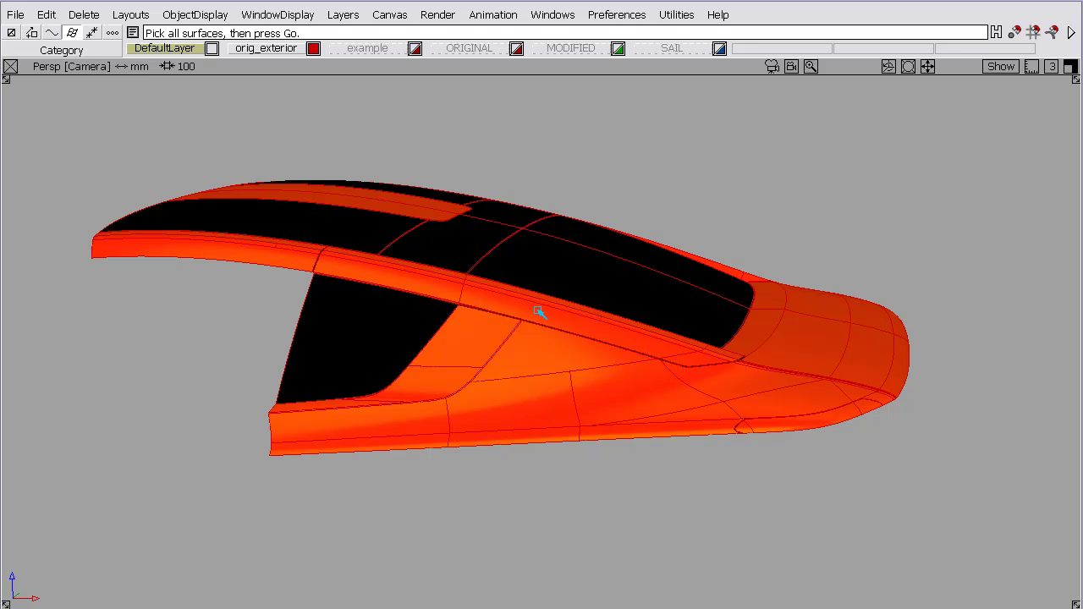
{"action": "key", "text": "alt+shift"}
{"action": "left_click_drag", "start_coordinate": [722, 245], "coordinate": [721, 288], "text": "alt+shift"}
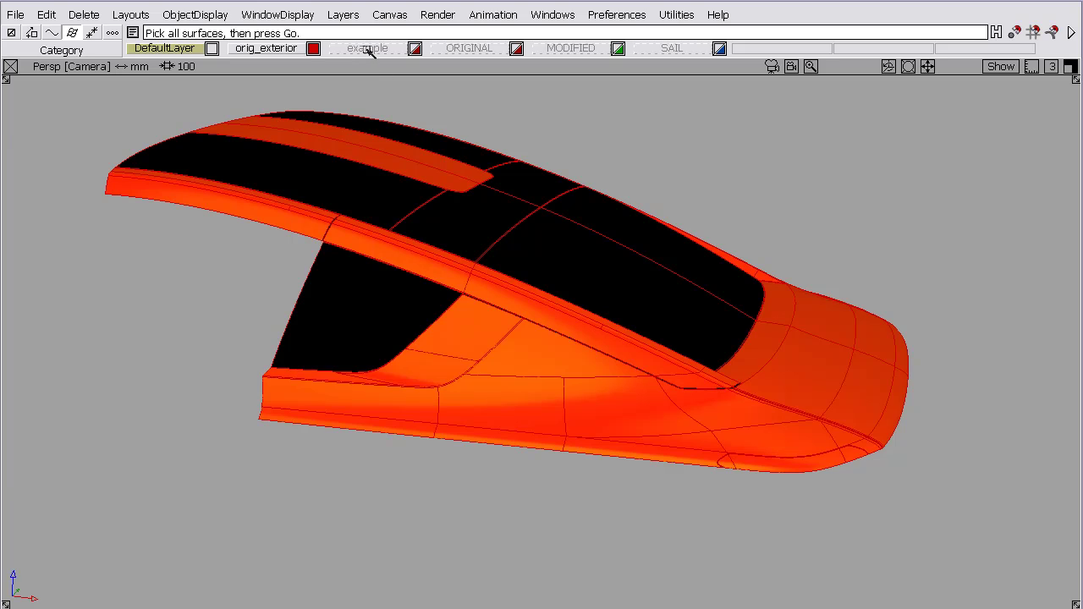
- Make the example layer active and hide the orig_exterior car body
{"action": "left_click", "coordinate": [369, 48]}
{"action": "left_click", "coordinate": [313, 48]}
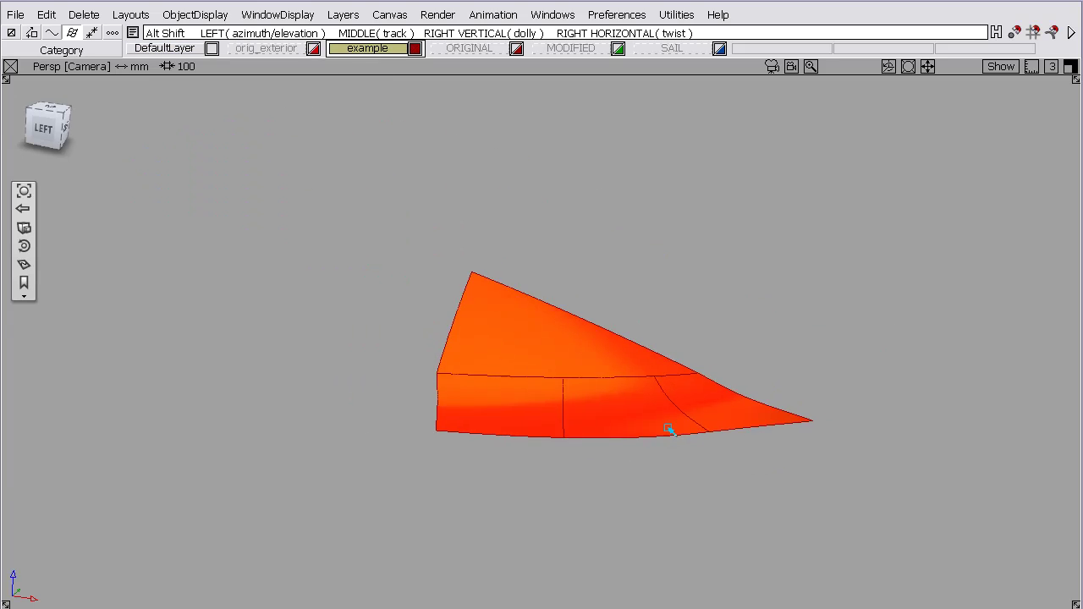
{"action": "scroll", "coordinate": [643, 423], "scroll_direction": "up", "scroll_amount": 3}
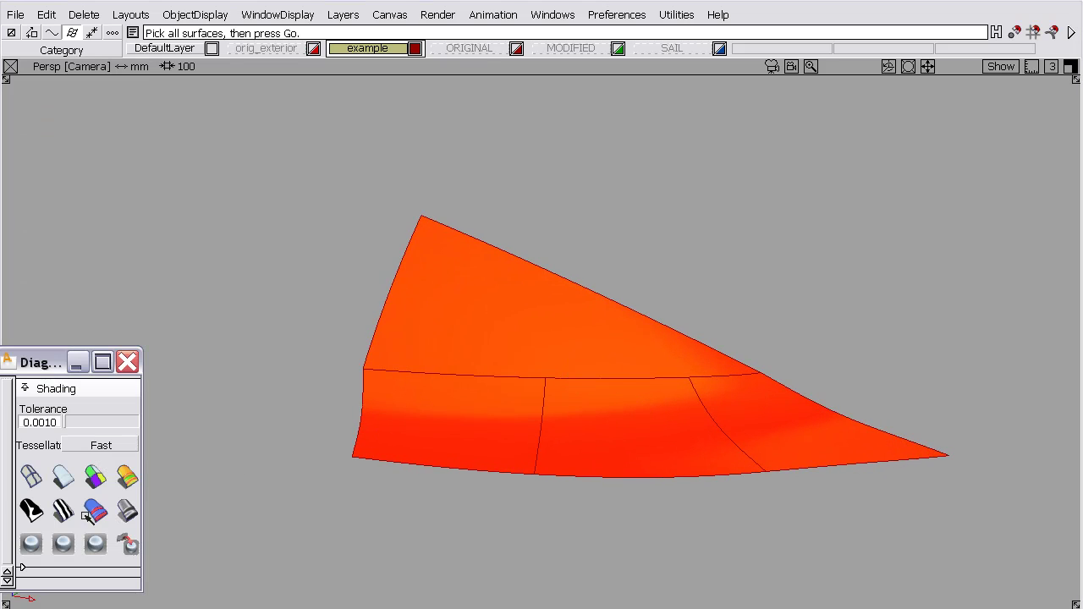
- Apply rainbow curvature shading to the sail and select its upper surface
{"action": "left_click", "coordinate": [33, 511]}
{"action": "mouse_move", "coordinate": [605, 383]}
{"action": "left_mouse_down", "text": "alt+shift"}
{"action": "mouse_move", "coordinate": [702, 392]}
{"action": "mouse_move", "coordinate": [583, 322]}
{"action": "left_mouse_up", "text": "alt+shift"}
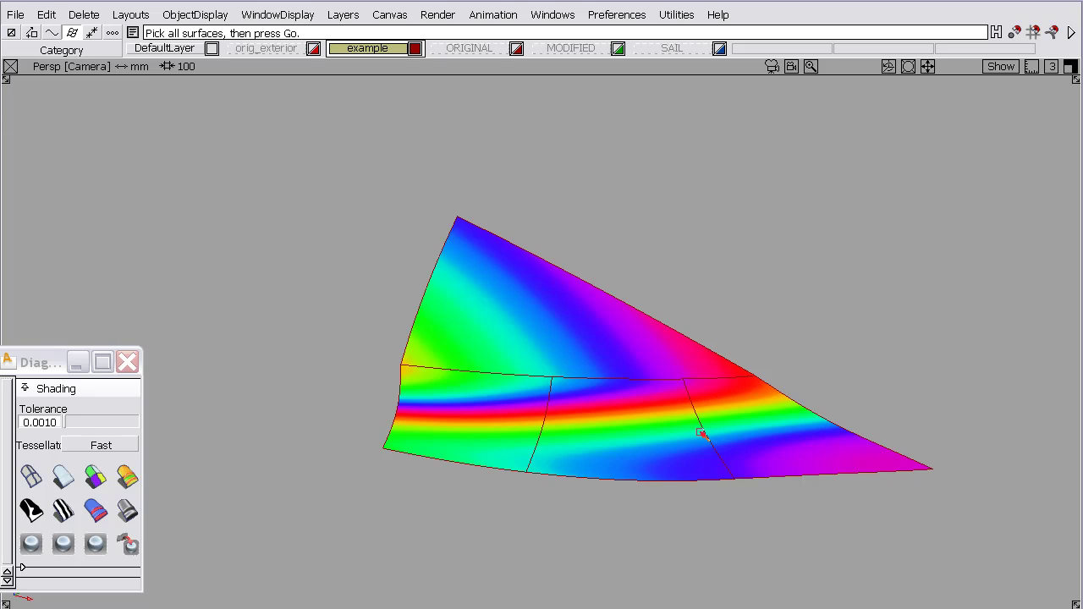
{"action": "left_click", "coordinate": [496, 245]}
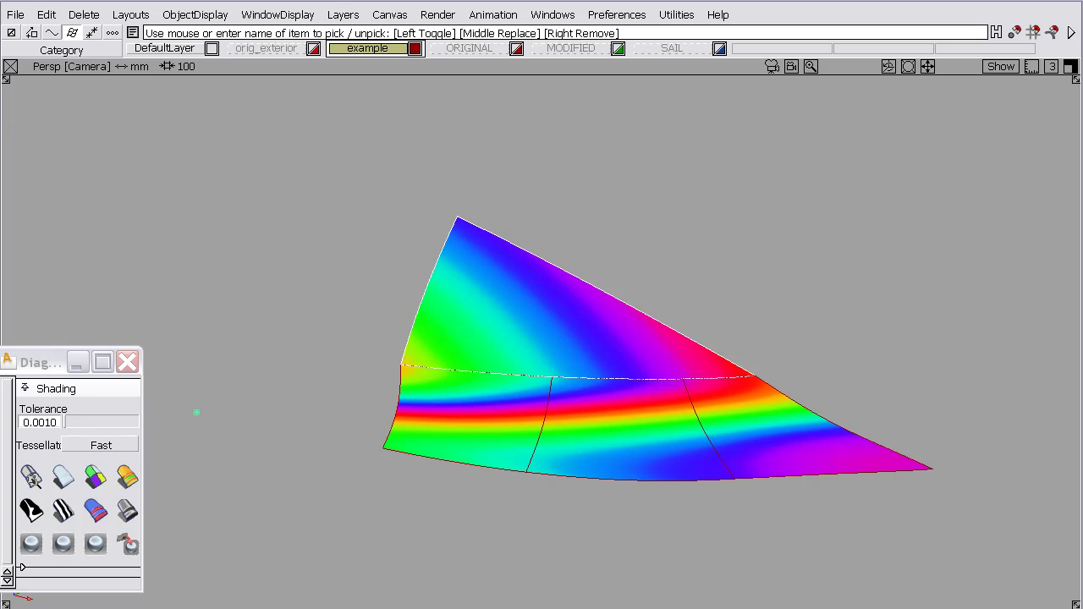
- Turn off diagnostic shading and make the ORIGINAL and MODIFIED layers visible
{"action": "left_click", "coordinate": [30, 479]}
{"action": "left_click", "coordinate": [127, 362]}
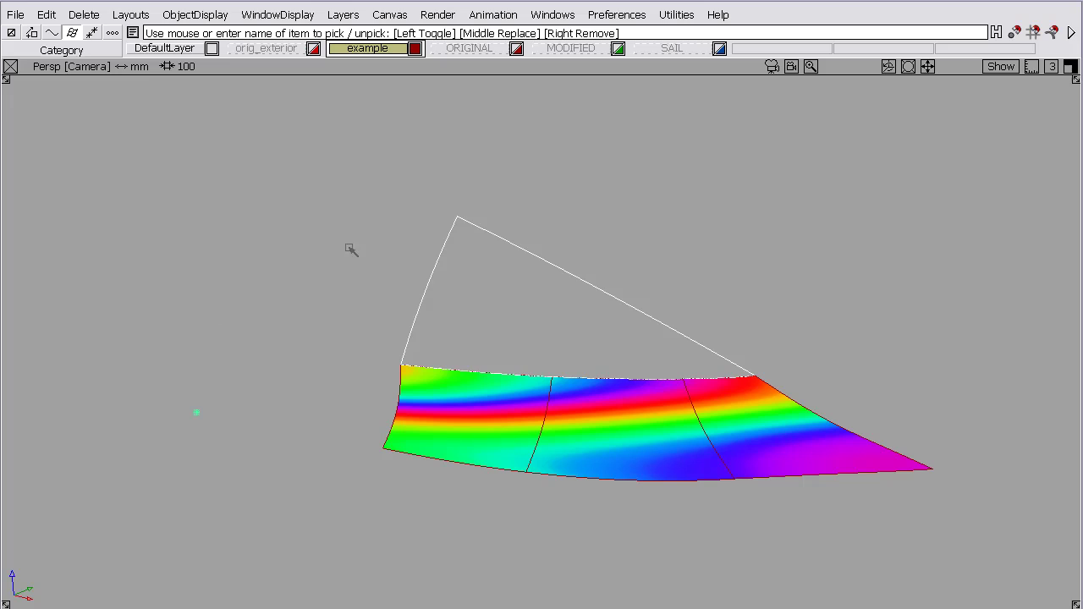
{"action": "left_click", "coordinate": [514, 51]}
{"action": "left_click", "coordinate": [618, 52]}
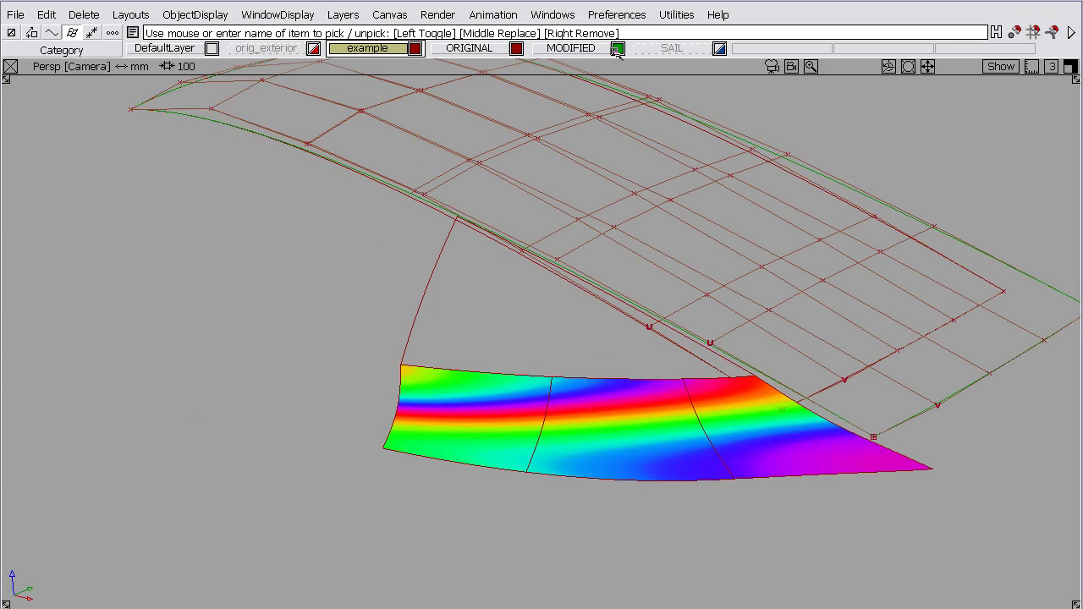
- Uncheck Visible on the example layer and show the SAIL layer's outline from above
{"action": "right_click", "coordinate": [382, 53]}
{"action": "left_click", "coordinate": [351, 90]}
{"action": "left_click_drag", "start_coordinate": [597, 308], "coordinate": [988, 255], "text": "alt+shift"}
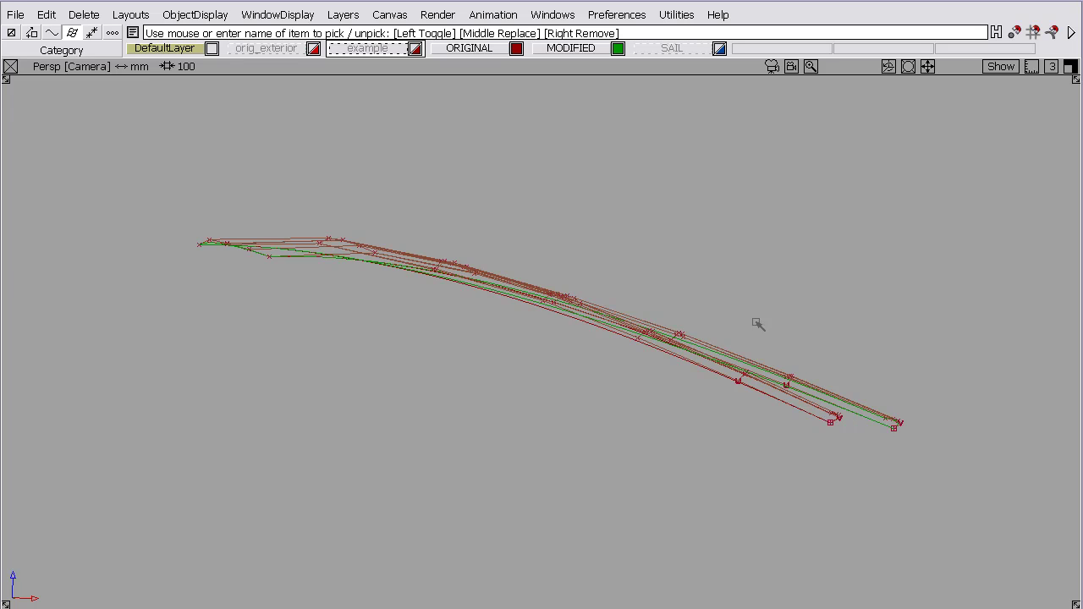
{"action": "left_click", "coordinate": [672, 48]}
{"action": "left_click_drag", "start_coordinate": [703, 280], "coordinate": [631, 354], "text": "alt+shift"}
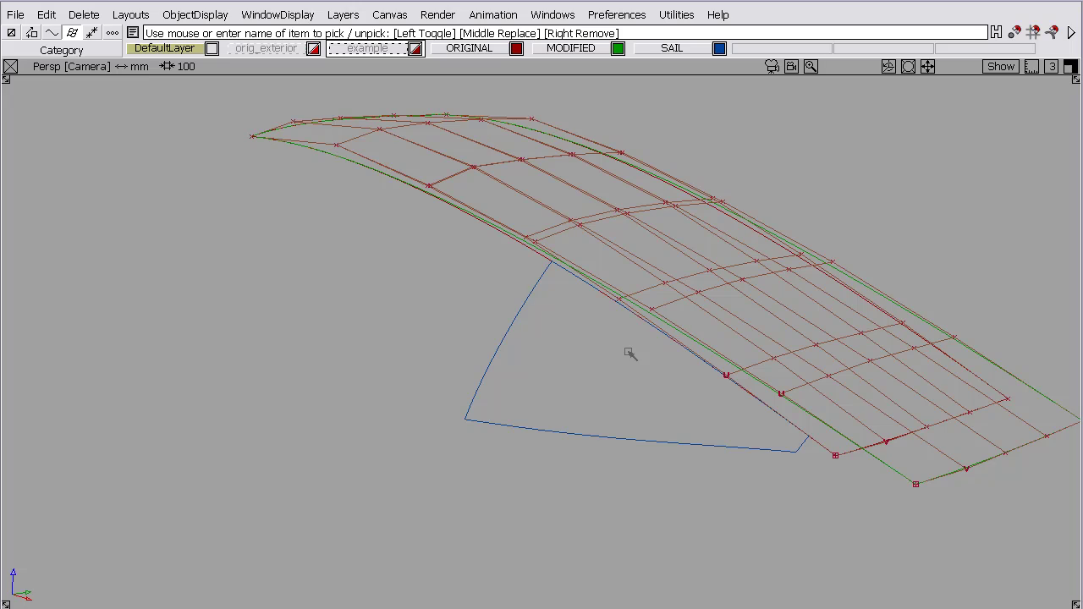
- Apply multi-colour shading to roof and sail, comparing briefly against the orig_exterior body
{"action": "key", "text": "ctrl+alt+d"}
{"action": "left_click", "coordinate": [95, 479]}
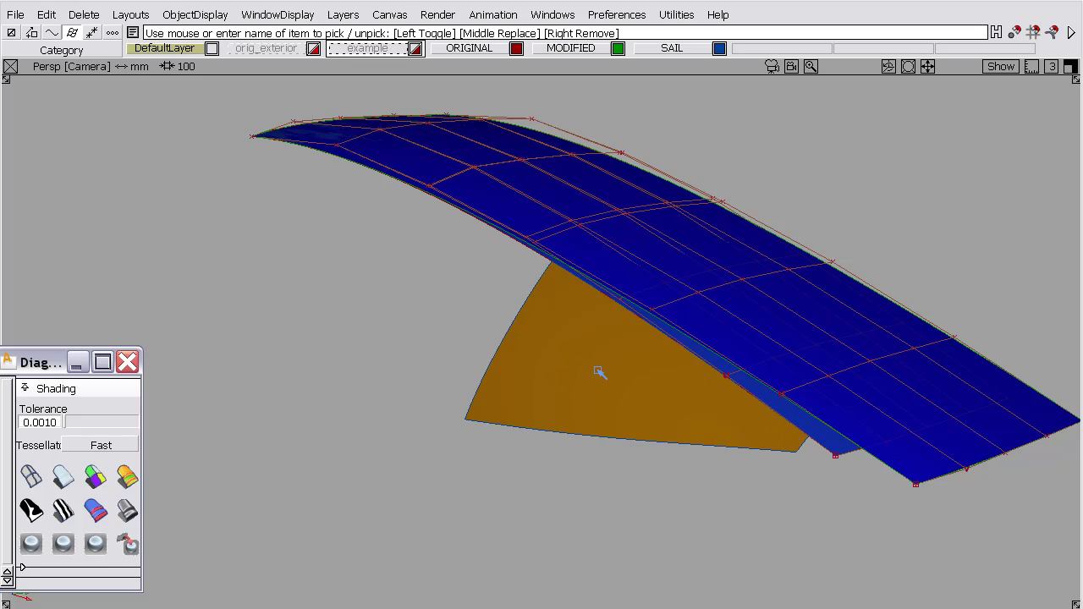
{"action": "left_click_drag", "start_coordinate": [637, 394], "coordinate": [948, 404], "text": "alt+shift"}
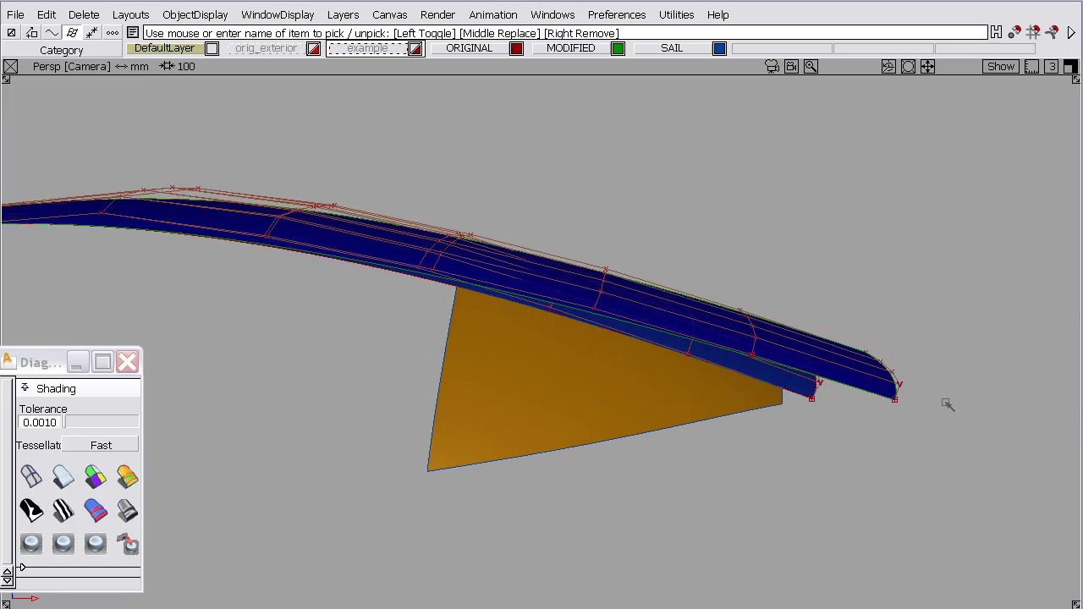
{"action": "left_click_drag", "start_coordinate": [776, 305], "coordinate": [723, 184], "text": "alt+shift"}
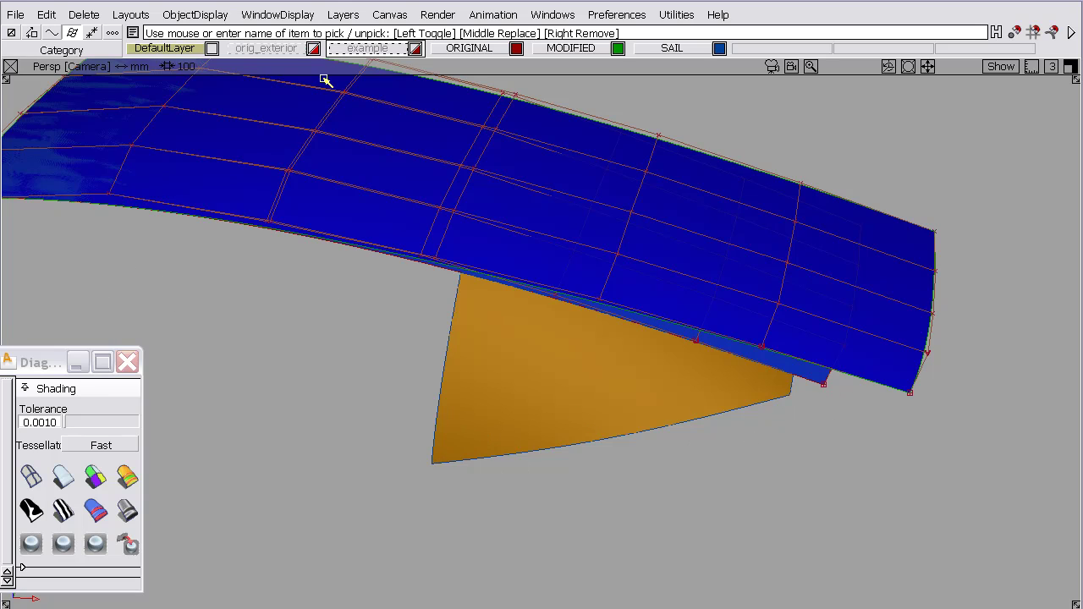
{"action": "left_click", "coordinate": [313, 48]}
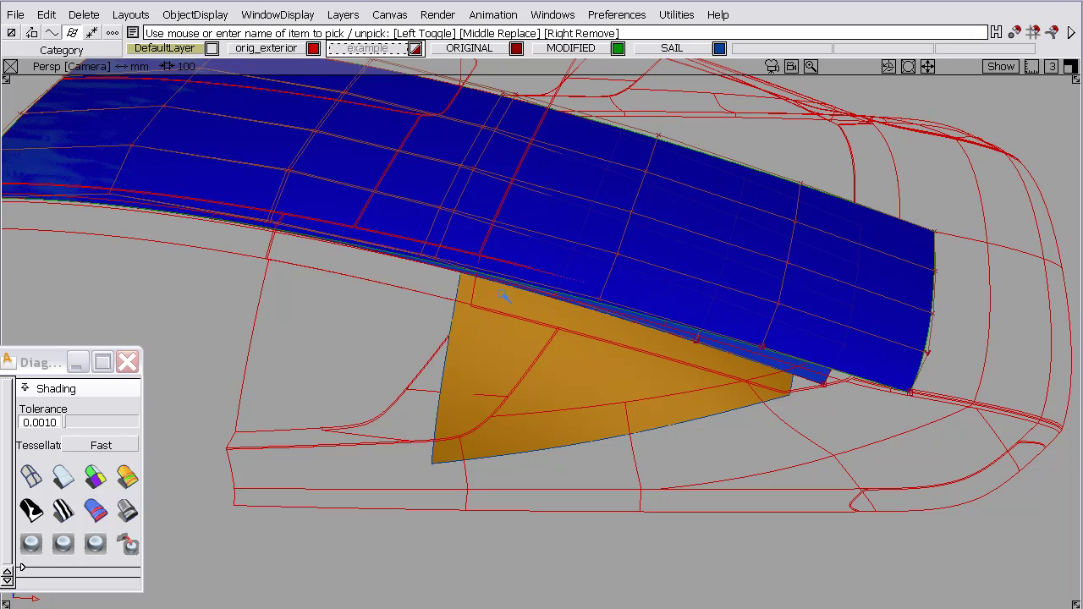
{"action": "left_click", "coordinate": [313, 48]}
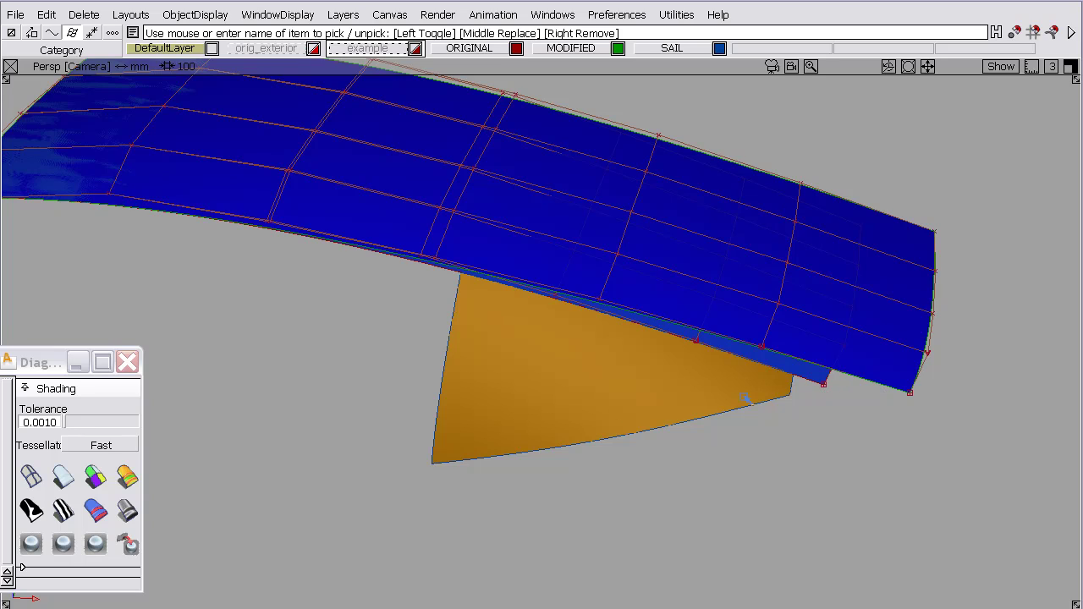
- Create a Transformer Rig with the orange sail accepted as its target
{"action": "left_click", "coordinate": [127, 362]}
{"action": "key", "text": "ctrl+alt+p"}
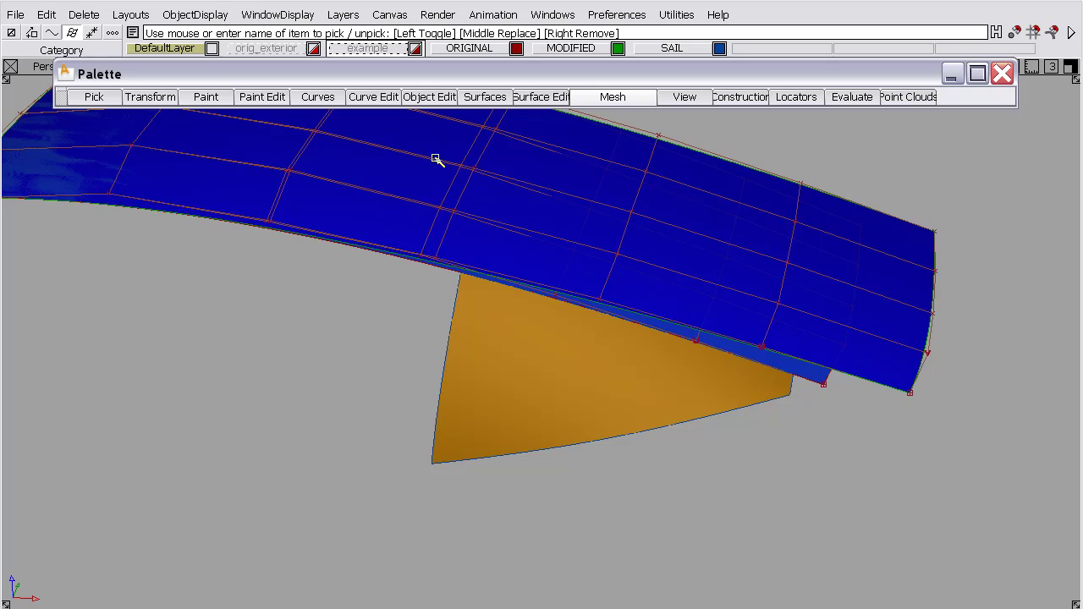
{"action": "left_click", "coordinate": [442, 92]}
{"action": "mouse_move", "coordinate": [479, 247]}
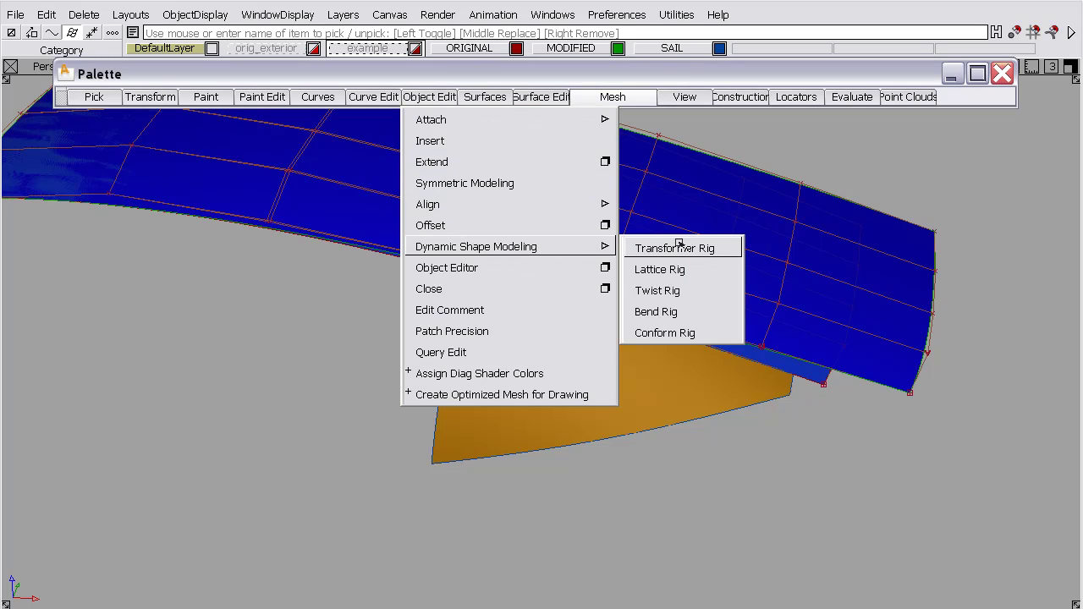
{"action": "left_click", "coordinate": [675, 248]}
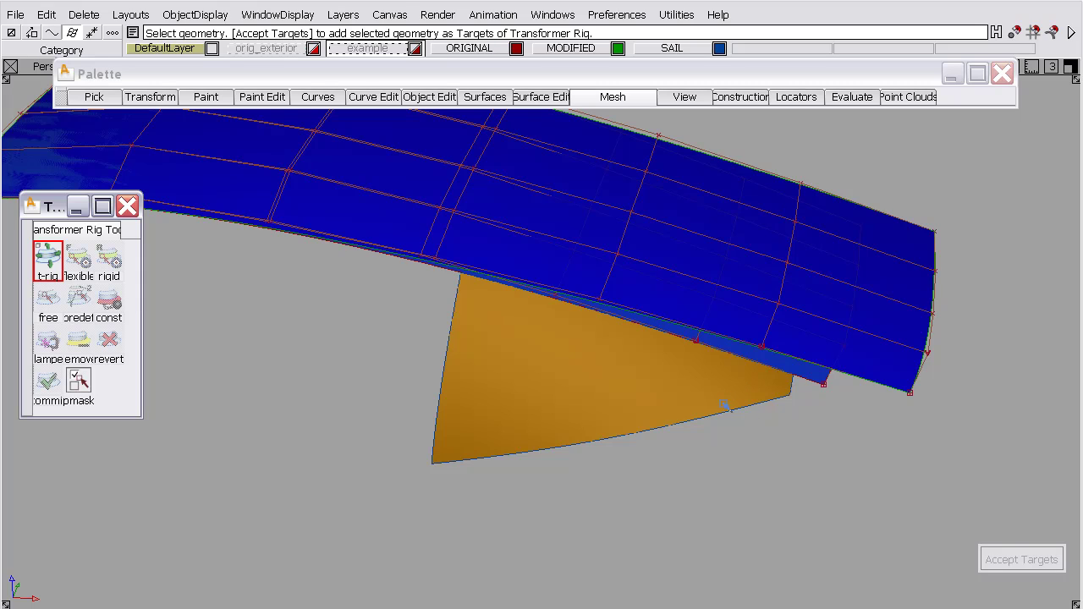
{"action": "left_click", "coordinate": [744, 423]}
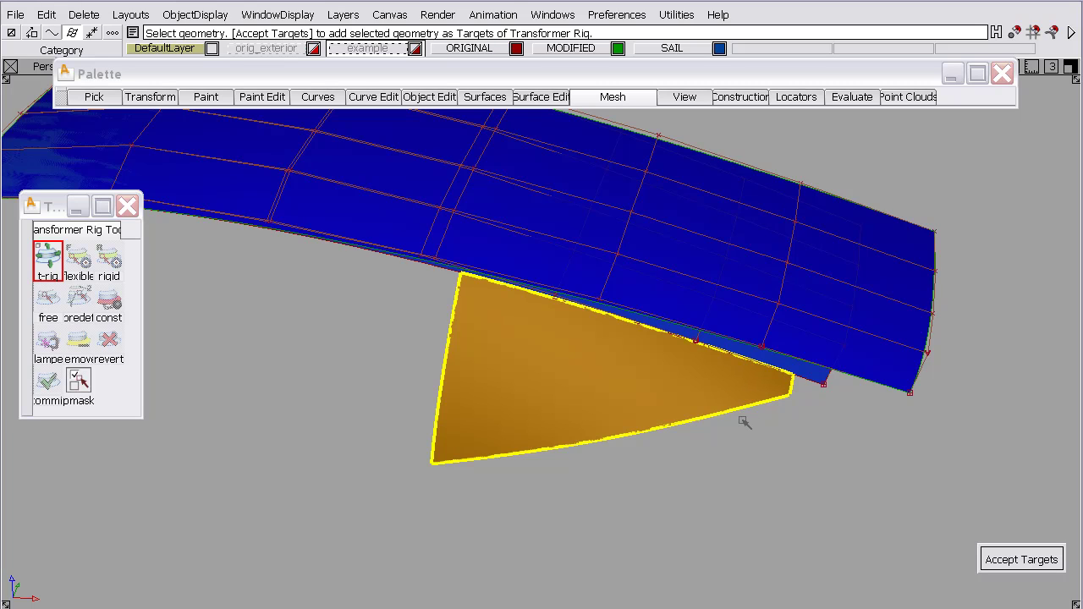
{"action": "left_click", "coordinate": [1017, 565]}
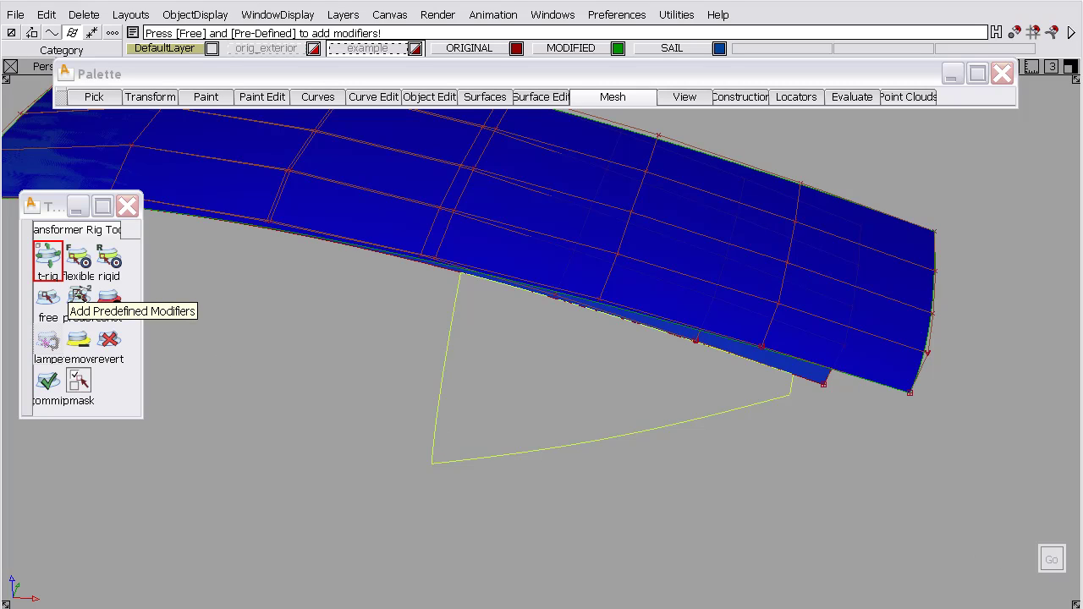
- Add a predefined modifier from the lower-edge origin curve to the stretched blue surface
{"action": "left_click", "coordinate": [79, 296]}
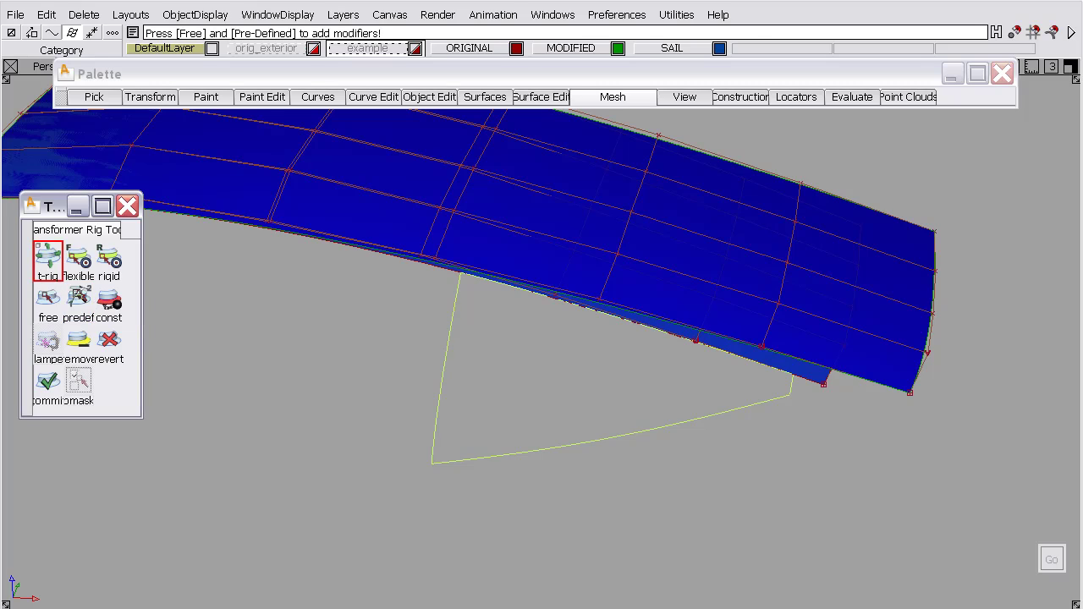
{"action": "left_click", "coordinate": [820, 388]}
{"action": "left_click", "coordinate": [1020, 559]}
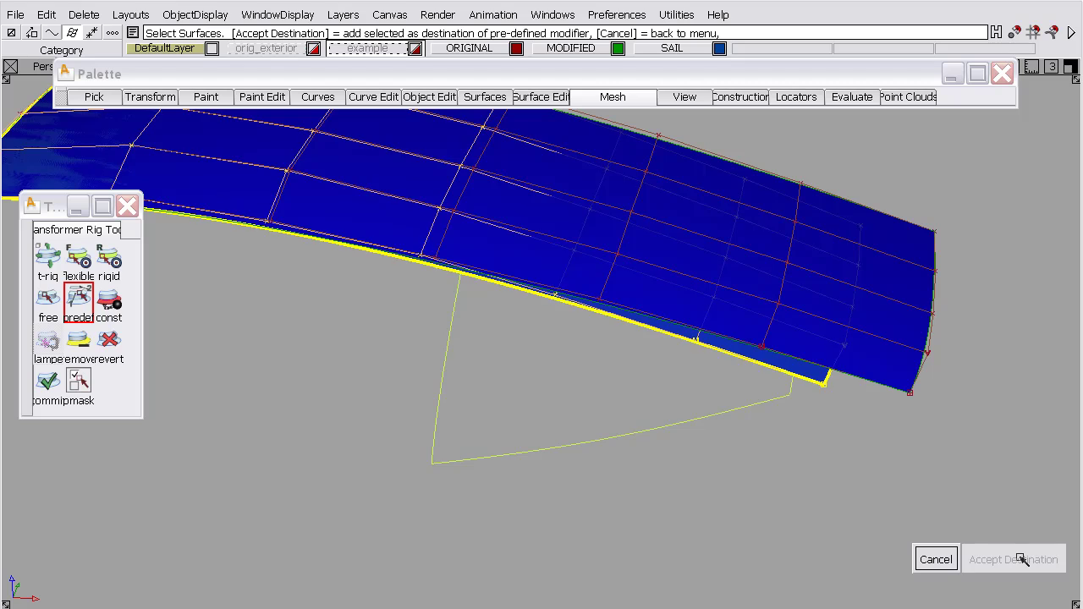
{"action": "left_click", "coordinate": [904, 395]}
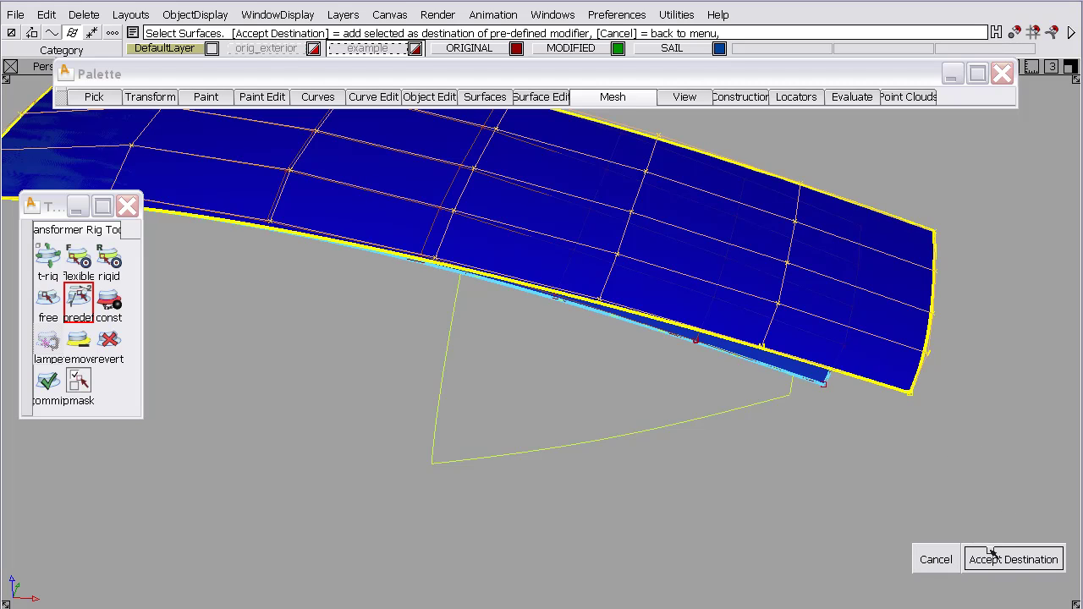
{"action": "left_click", "coordinate": [992, 555]}
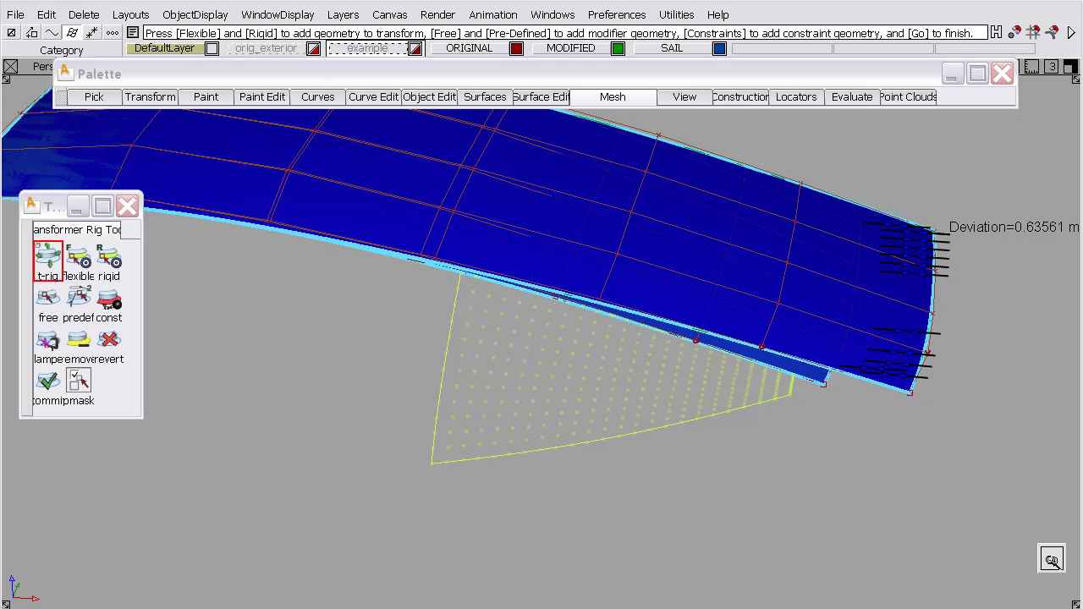
- Run the rig to reshape the sail, confirm, and reopen Diagnostic Shading
{"action": "left_click", "coordinate": [1052, 560]}
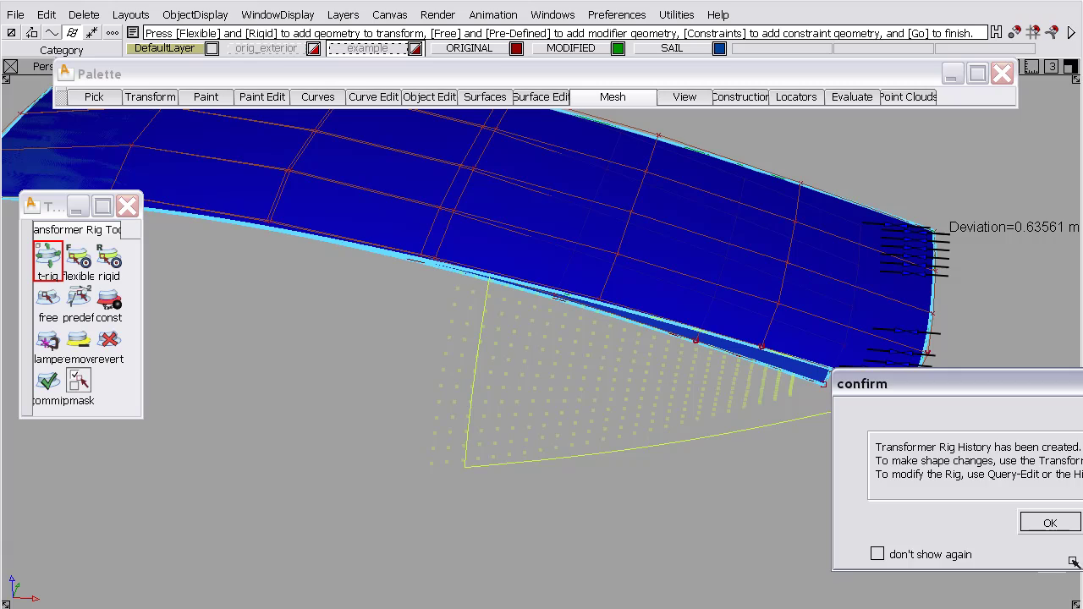
{"action": "left_click", "coordinate": [1050, 525]}
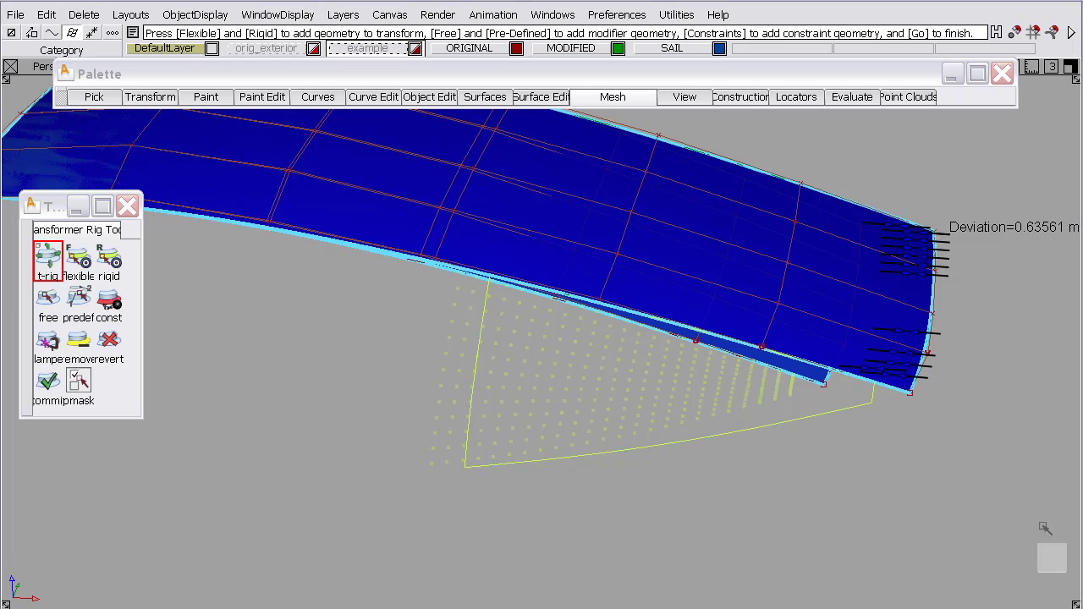
{"action": "left_click", "coordinate": [849, 401]}
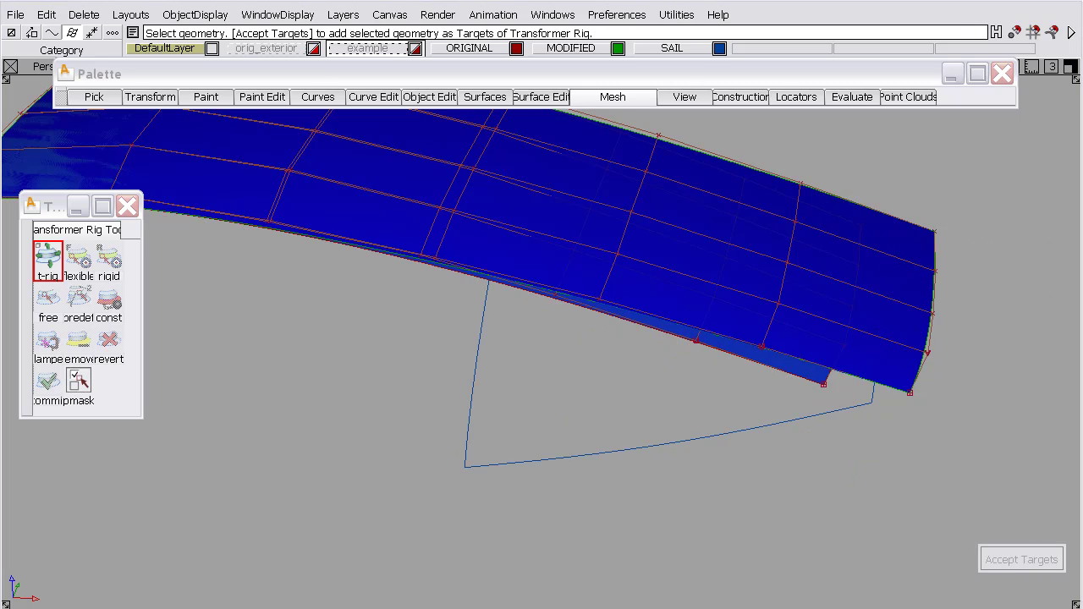
{"action": "left_click", "coordinate": [127, 205]}
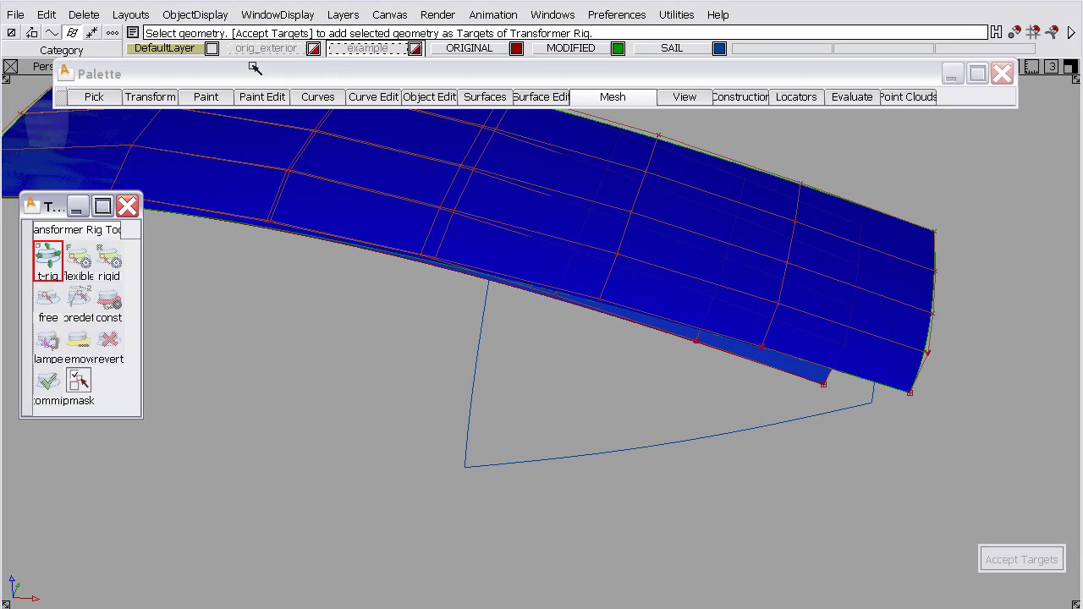
{"action": "left_click", "coordinate": [127, 205]}
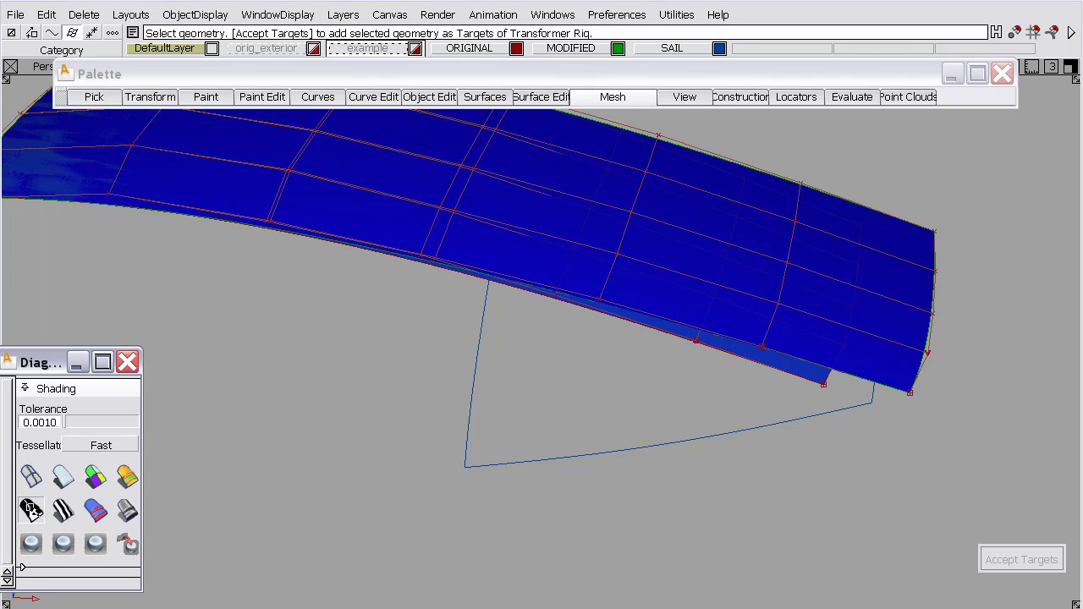
- Apply rainbow curvature shading and orbit around the reshaped sail to check its smoothness
{"action": "left_click", "coordinate": [30, 509]}
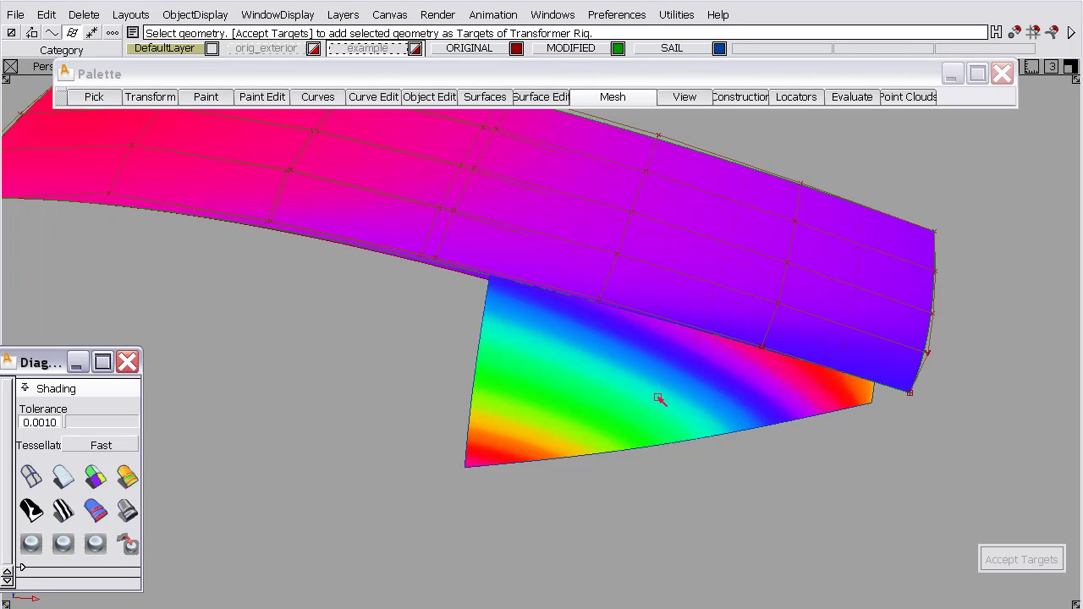
{"action": "scroll", "coordinate": [787, 373], "scroll_direction": "up", "scroll_amount": 3}
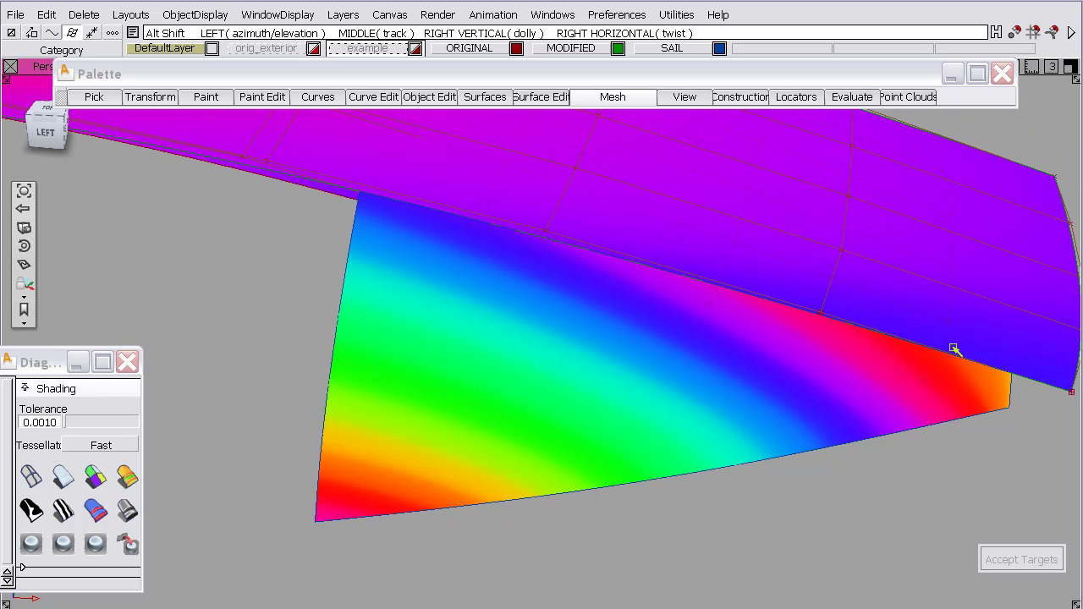
{"action": "left_click_drag", "start_coordinate": [945, 353], "coordinate": [262, 171], "text": "alt+shift"}
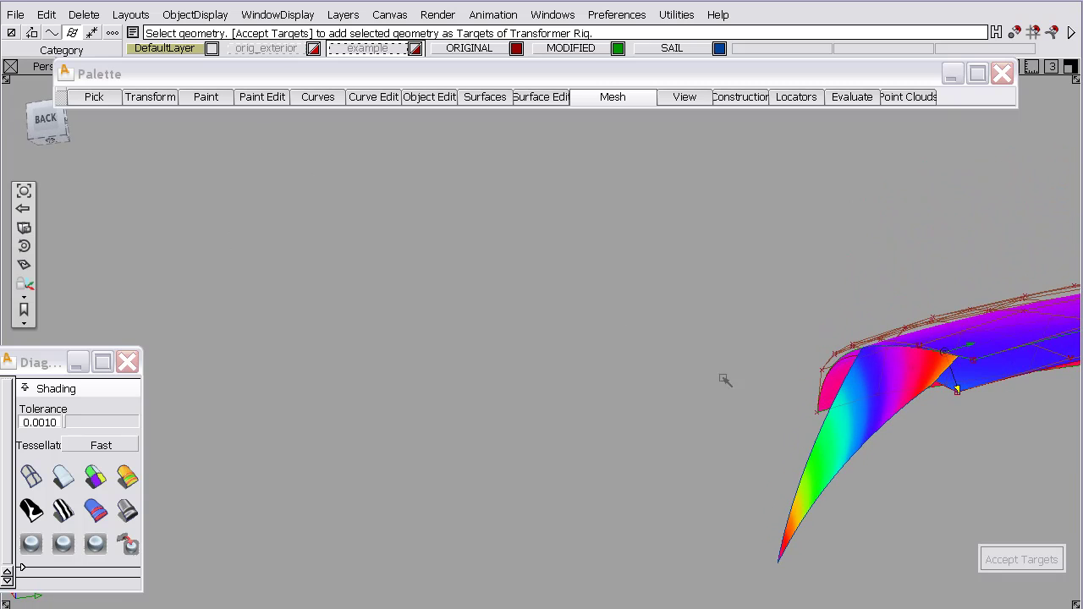
{"action": "left_click_drag", "start_coordinate": [723, 380], "coordinate": [569, 395], "text": "alt+shift"}
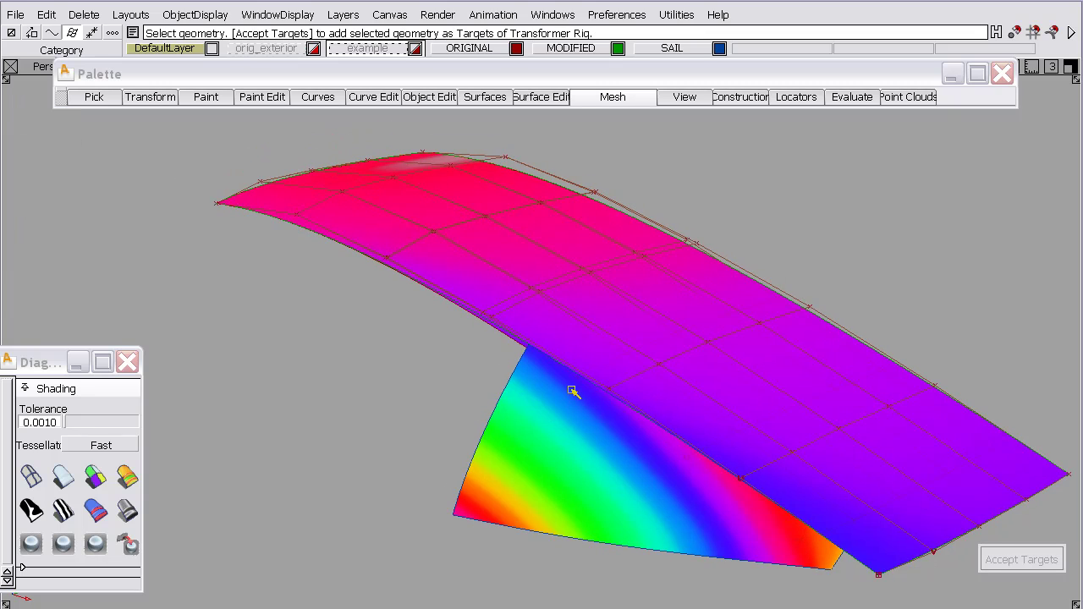